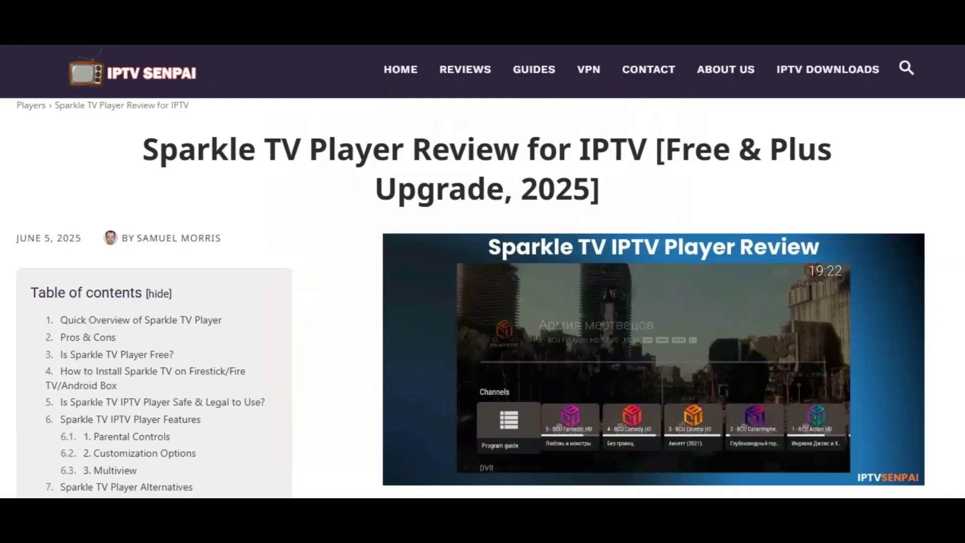
Scroll down the Sparkle TV Player review's install guide to Step 6
scroll(954, 282, down, 2)
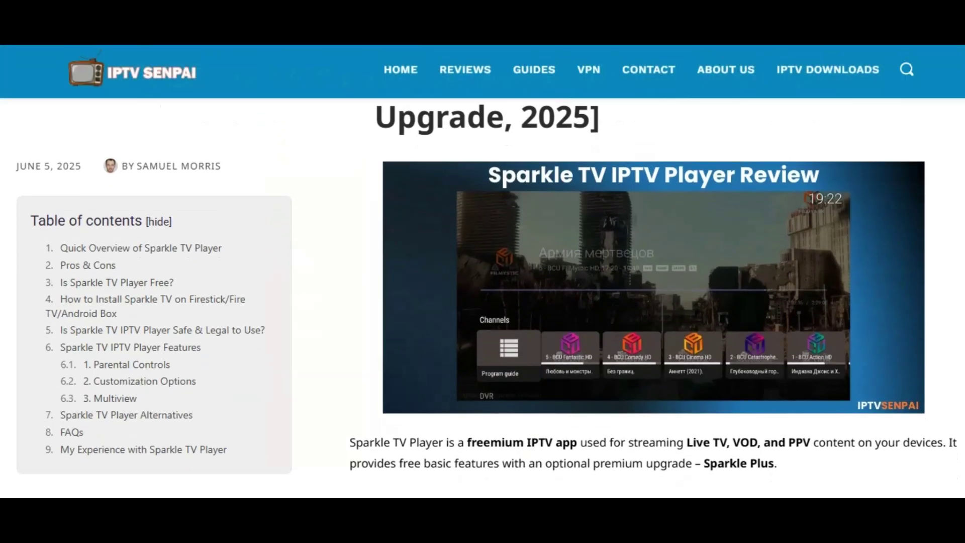
scroll(912, 311, down, 1)
scroll(911, 308, down, 1)
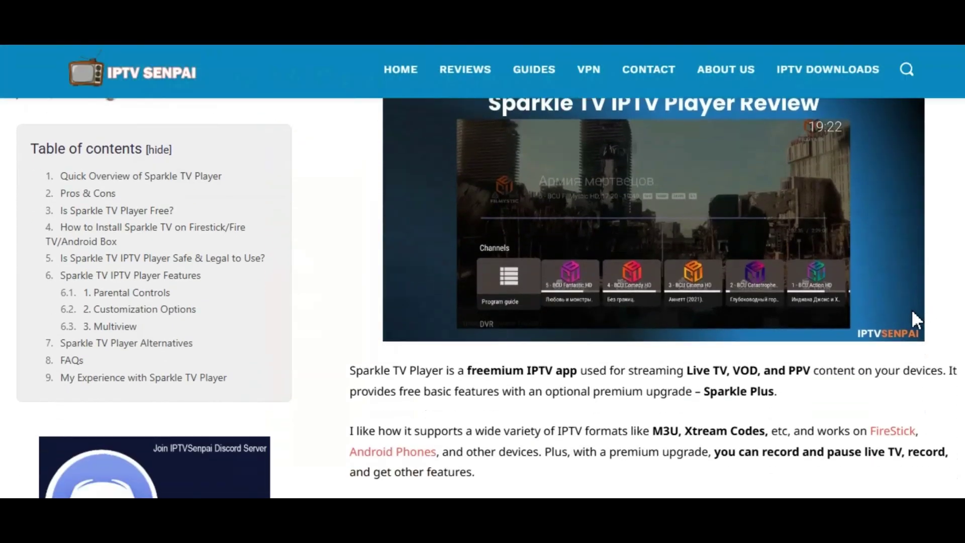
scroll(911, 308, down, 3)
scroll(914, 312, down, 3)
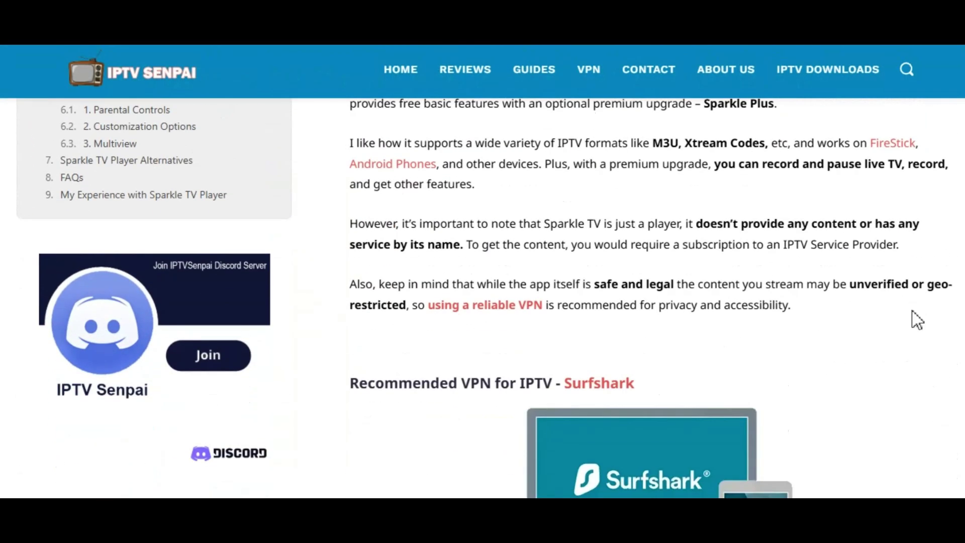
scroll(912, 311, down, 5)
scroll(912, 310, down, 2)
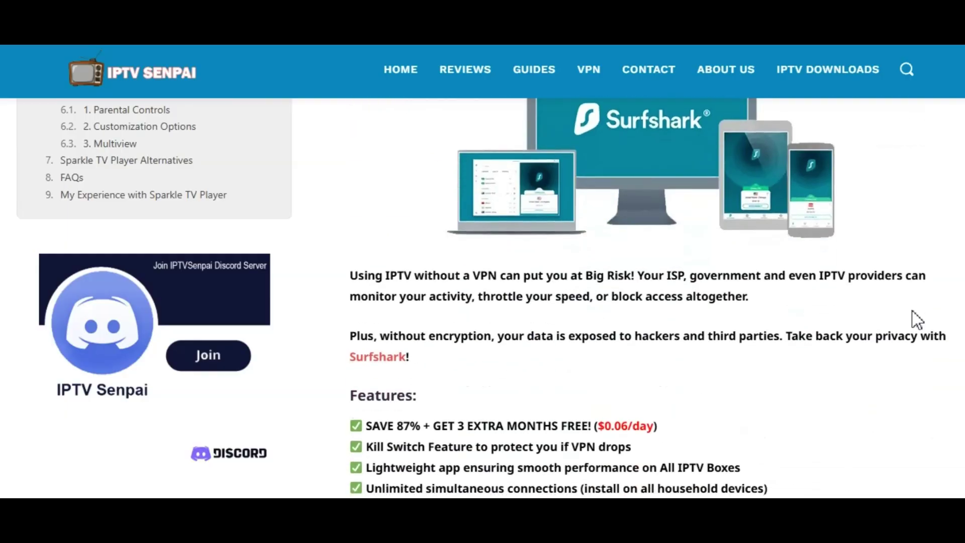
scroll(913, 311, down, 8)
scroll(913, 312, down, 8)
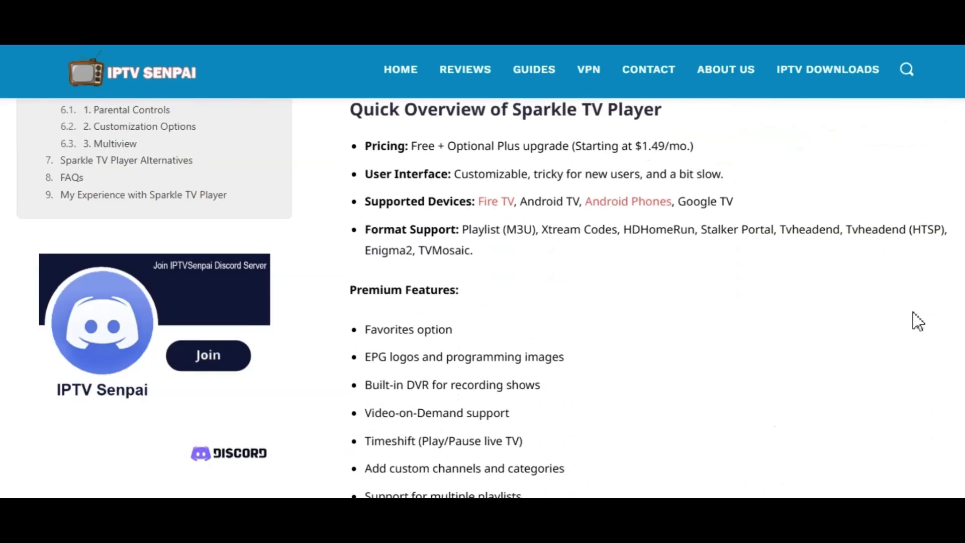
scroll(912, 312, down, 5)
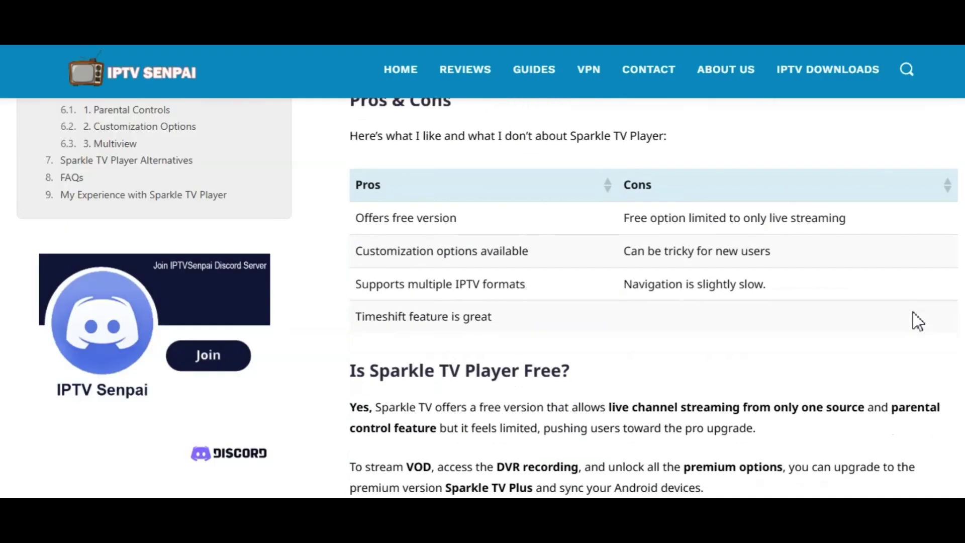
scroll(913, 312, down, 5)
scroll(913, 312, down, 4)
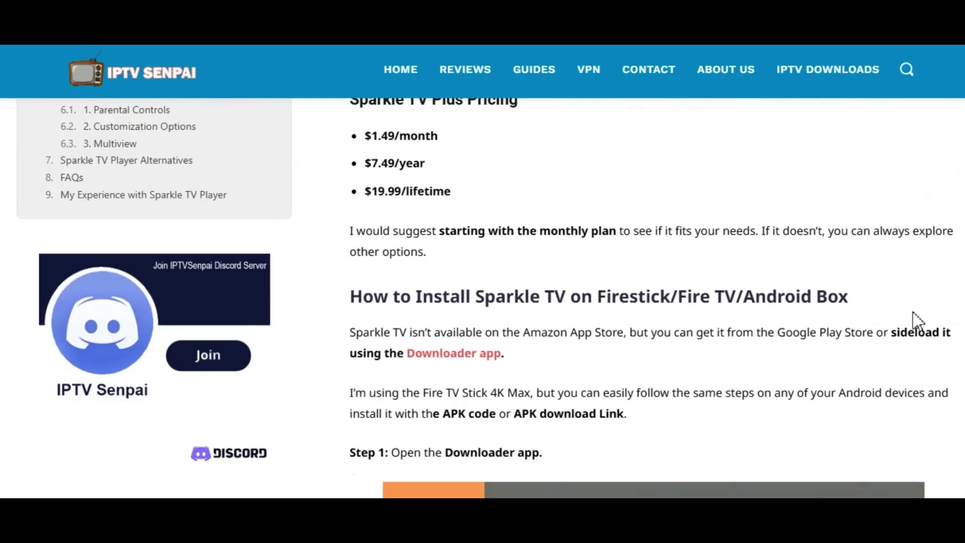
scroll(913, 312, down, 5)
scroll(911, 309, down, 9)
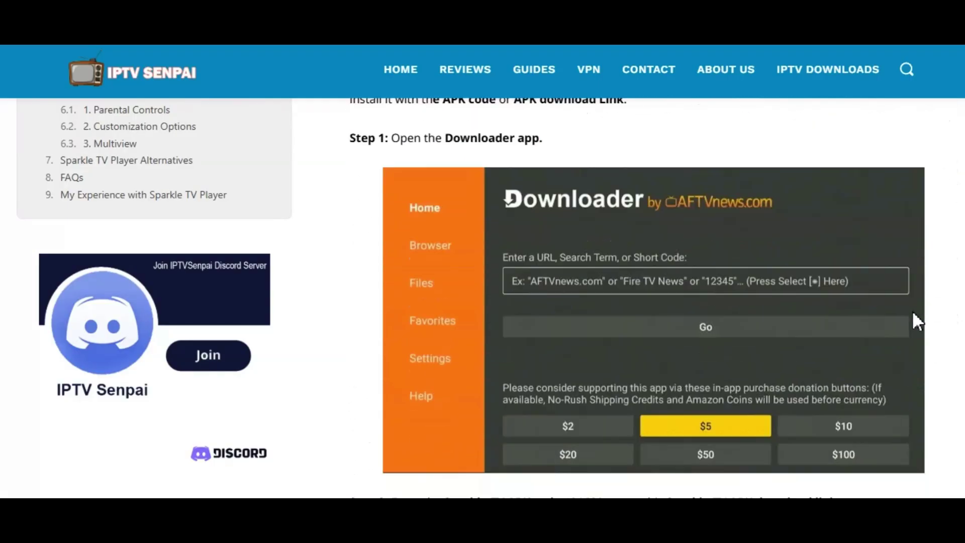
scroll(911, 311, down, 5)
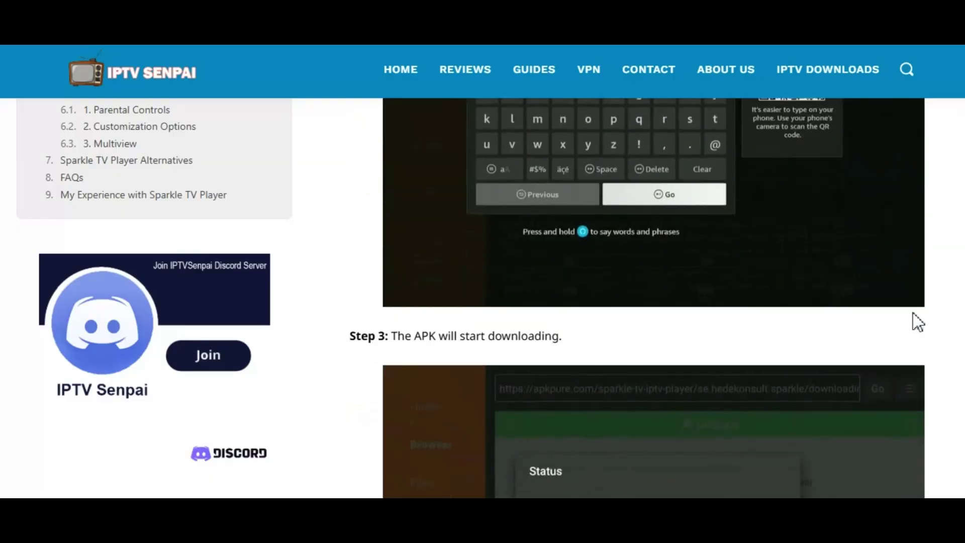
scroll(913, 313, down, 6)
scroll(912, 311, down, 10)
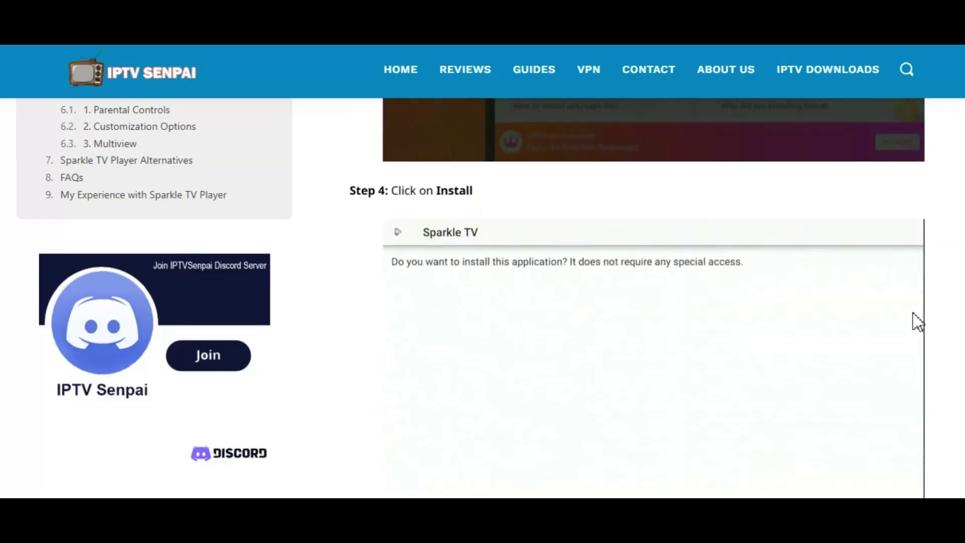
scroll(913, 313, down, 5)
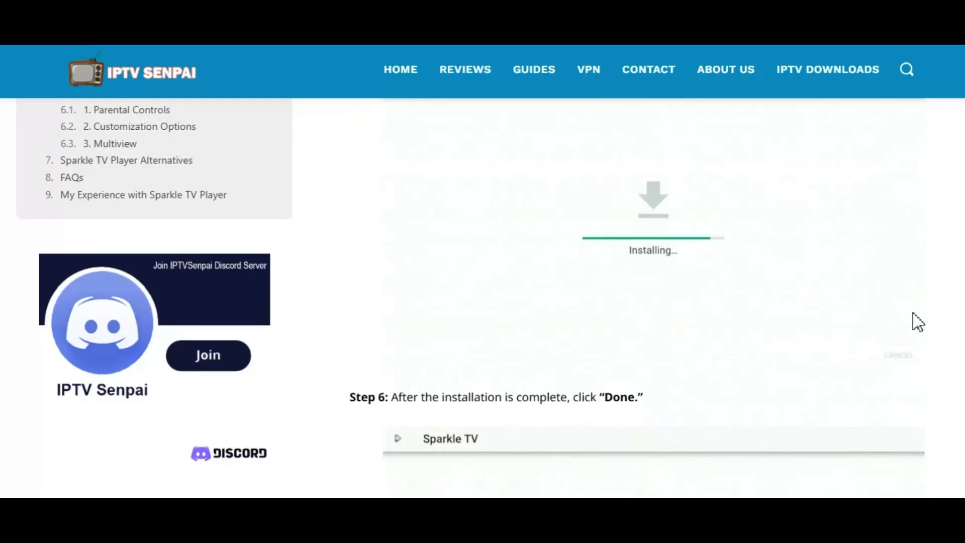
scroll(913, 313, down, 5)
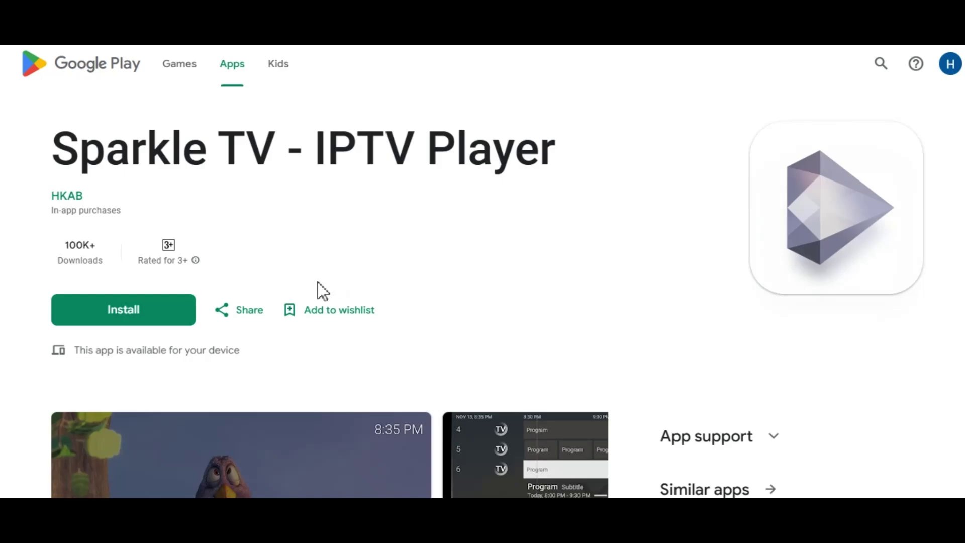
Highlight the 100K+ downloads figure on the Sparkle TV listing, then clear the selection
drag(60, 248, 97, 250)
click(105, 253)
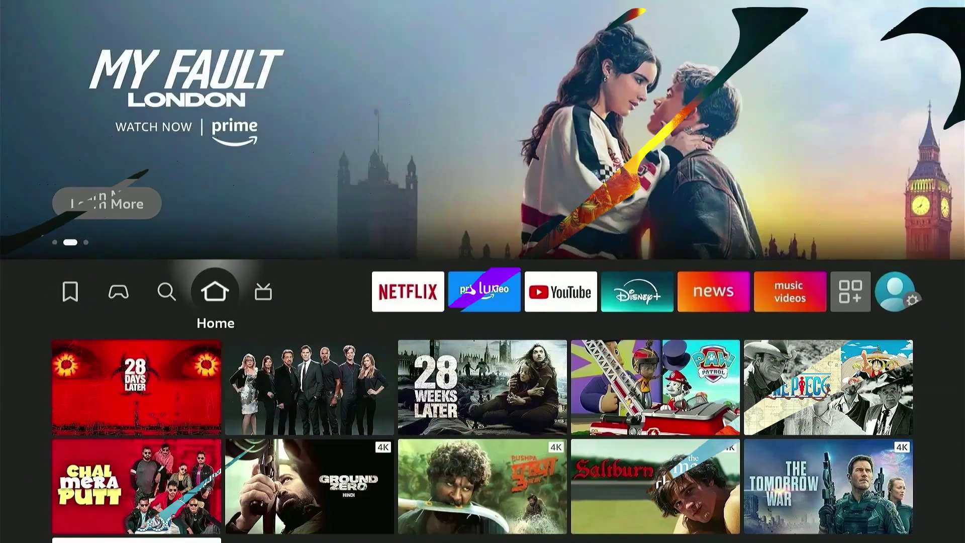
Search Fire TV for Downloader and install it from its app page
key(Left)
key(Down)
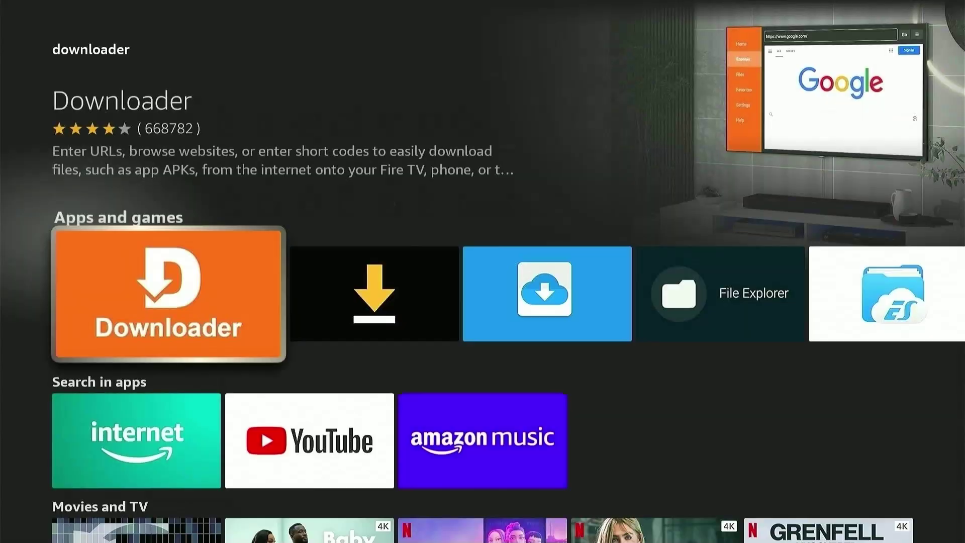
key(Return)
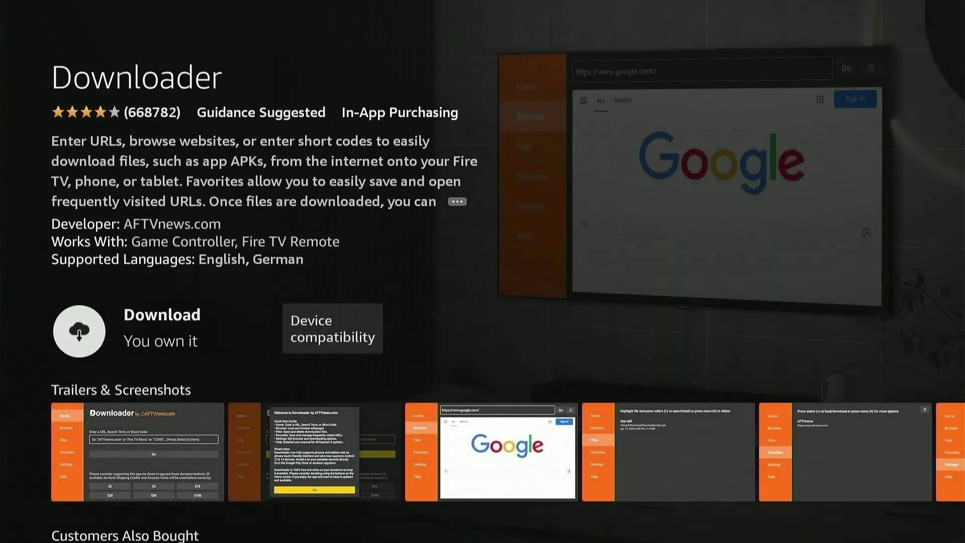
key(Return)
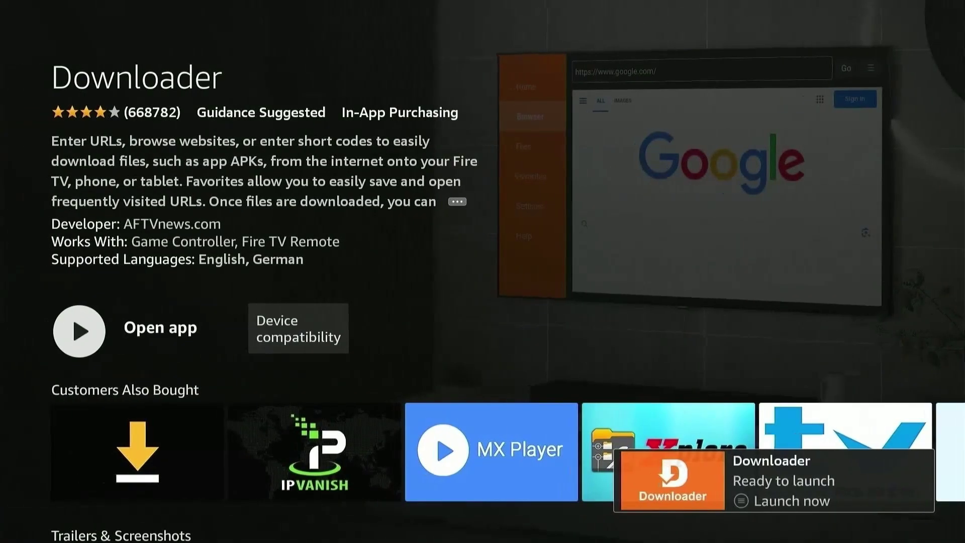
Unlock developer options by repeatedly selecting the device name under My Fire TV > About
key(Home)
key(Right)
key(Right)
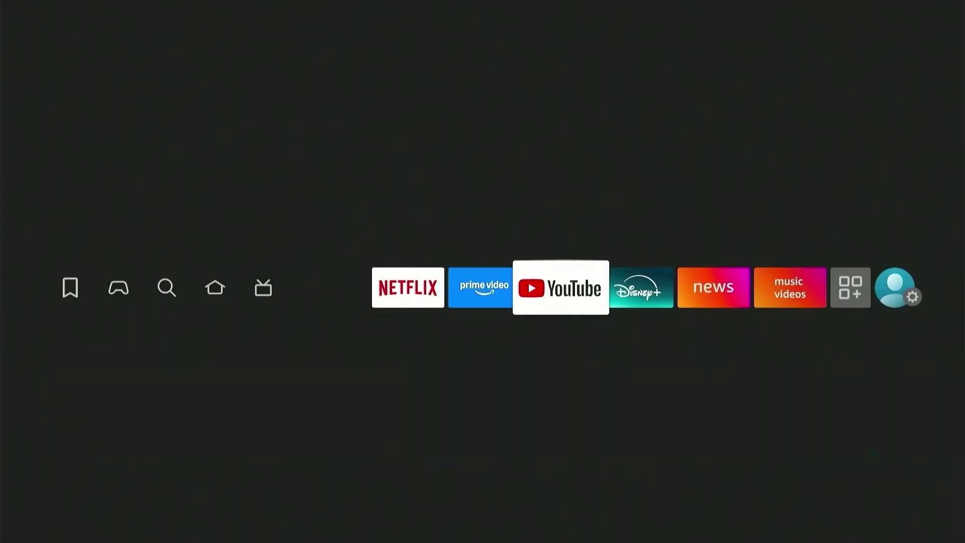
key(Right)
key(Right)
key(Right)
key(Right)
key(Right)
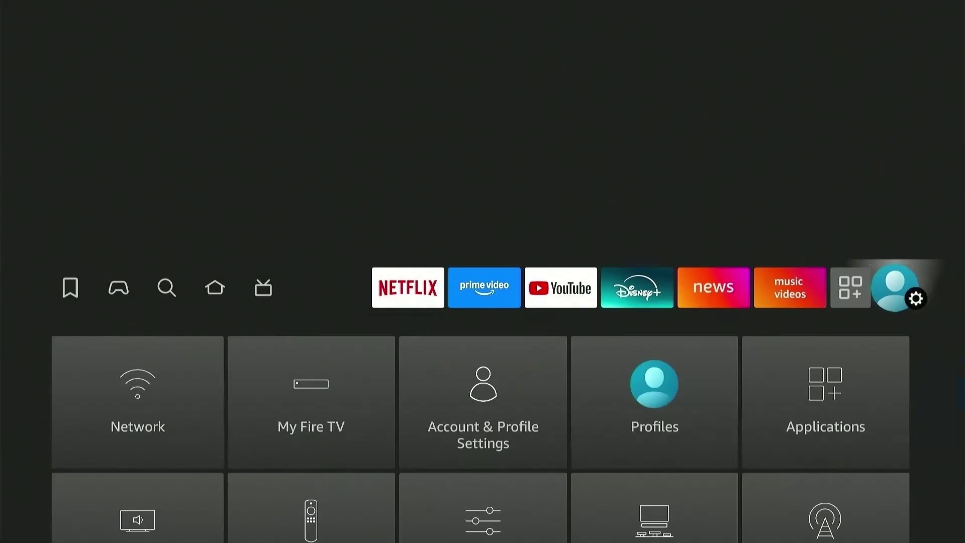
key(Down)
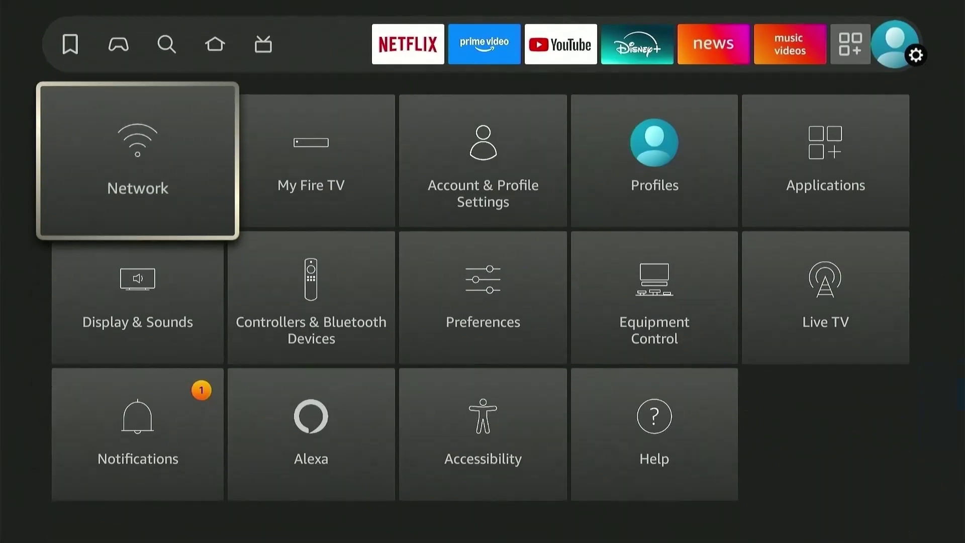
key(Right)
key(Return)
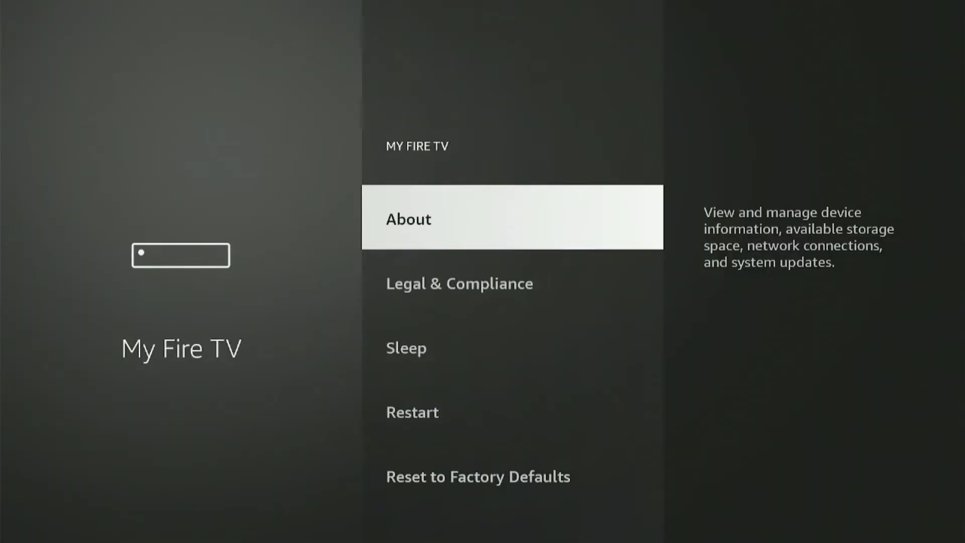
key(Return)
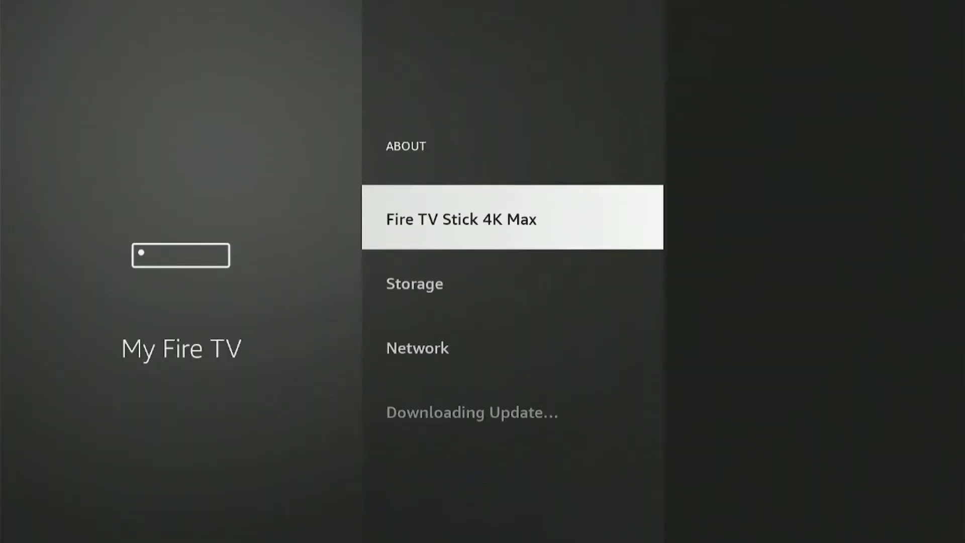
key(Return)
key(Return)
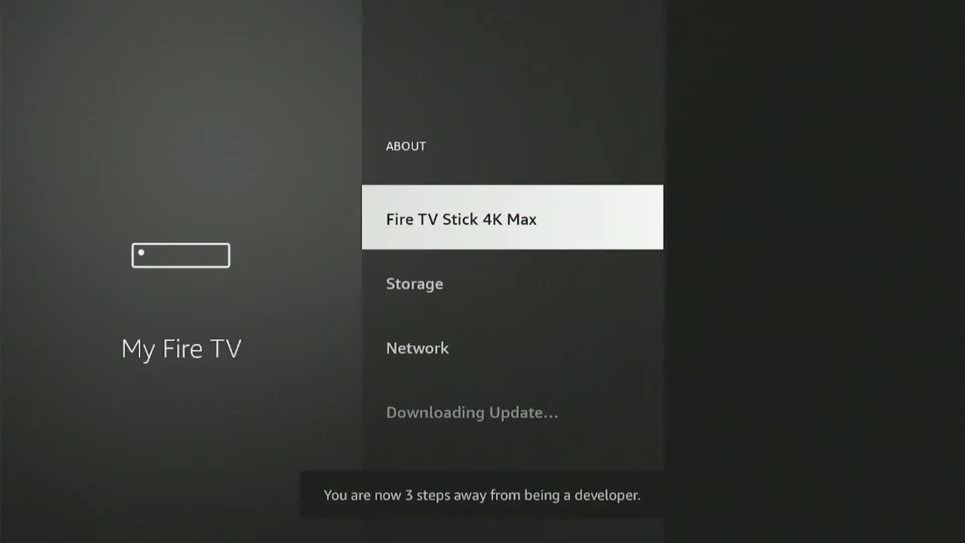
key(Return)
key(Return)
key(Return)
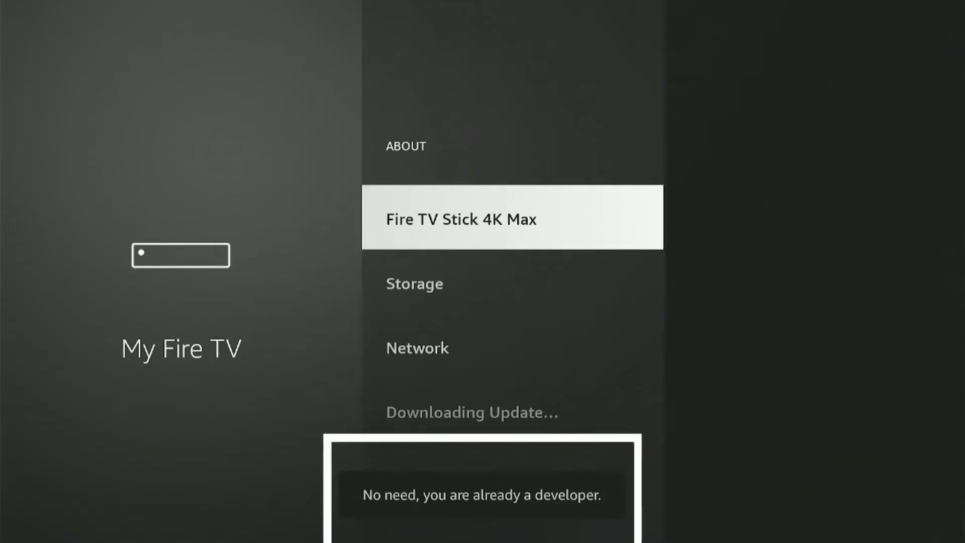
In Developer options, switch Install unknown apps ON for Downloader
key(Escape)
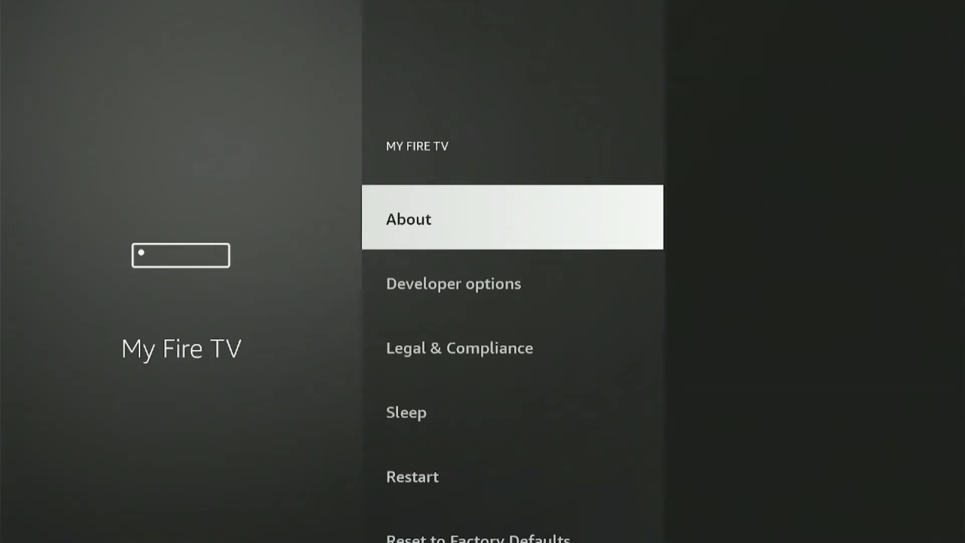
key(Down)
key(Return)
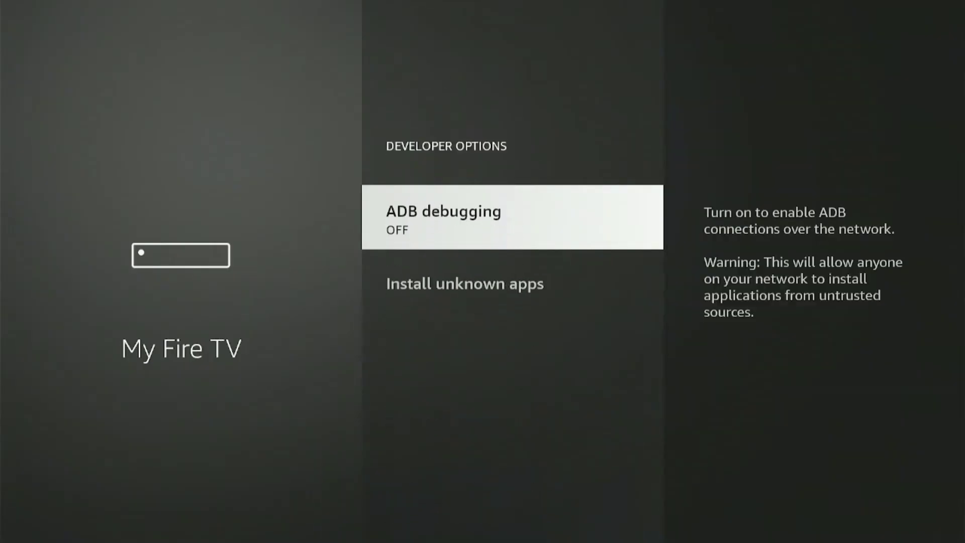
key(Down)
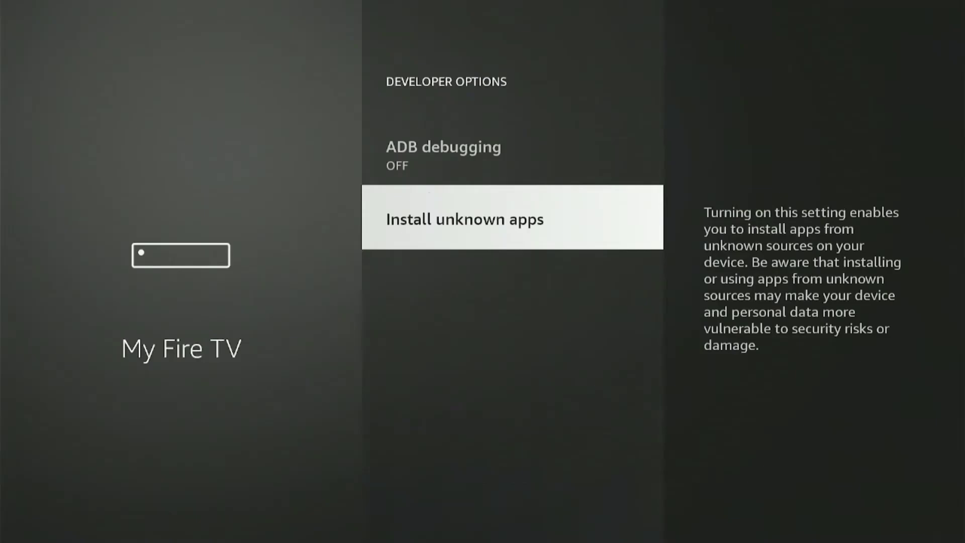
key(Return)
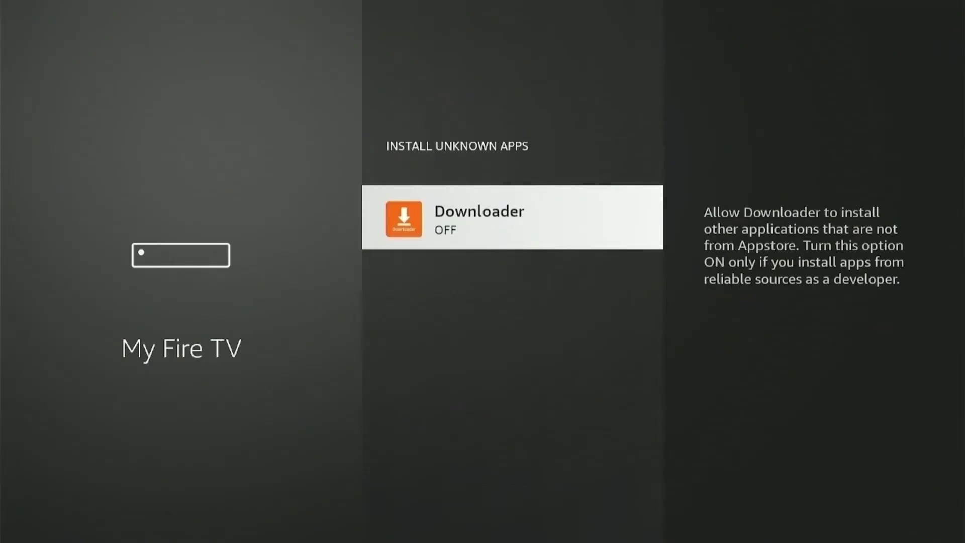
key(Return)
Launch Downloader from the home screen and allow it access to files
key(Home)
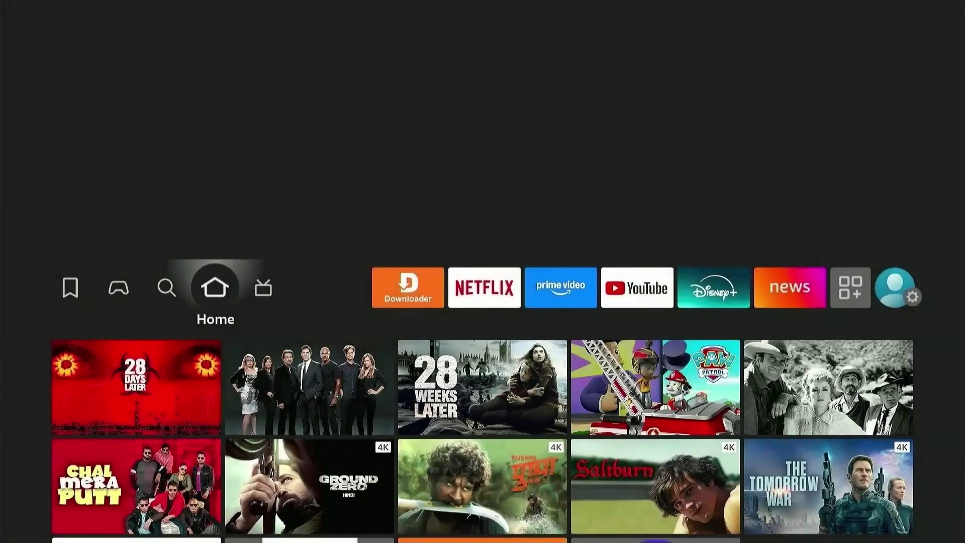
key(Right)
key(Right)
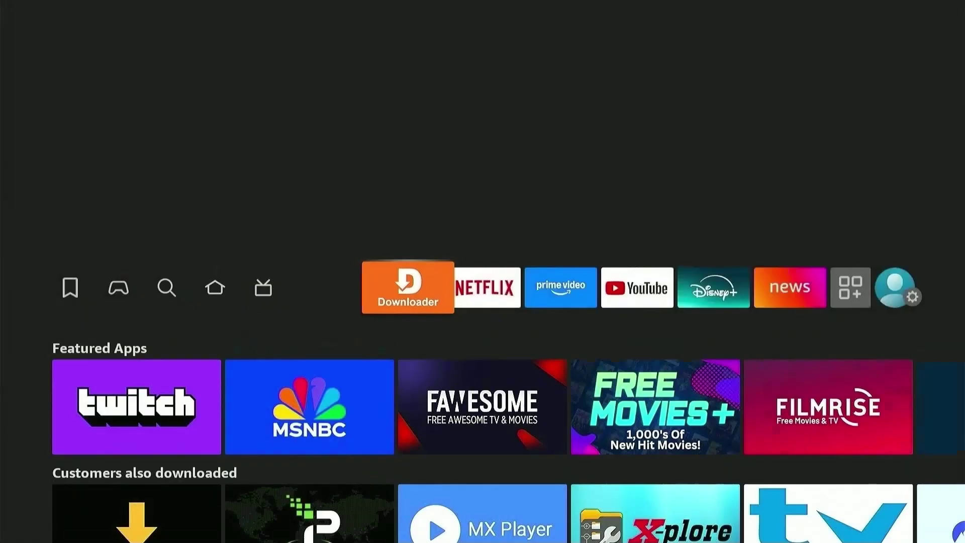
key(Return)
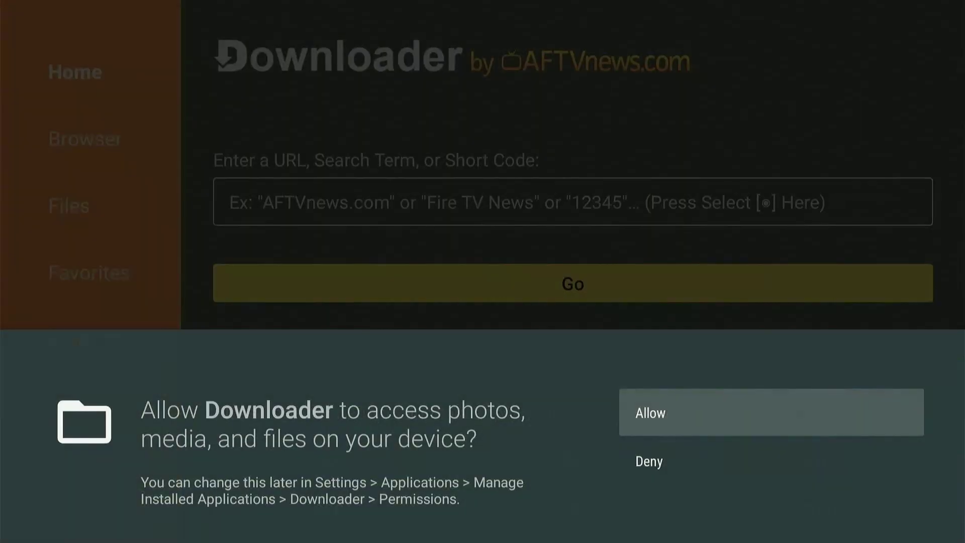
key(Return)
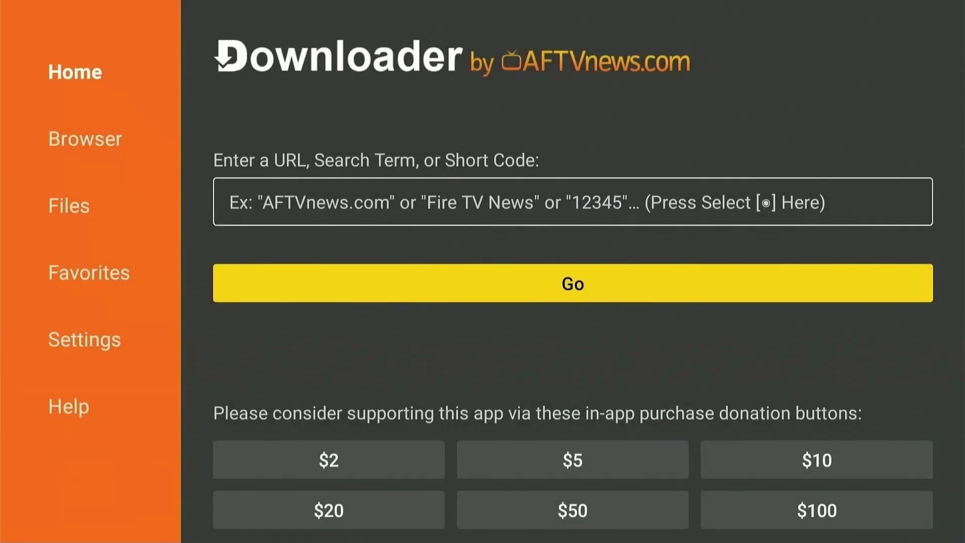
Enter code 5546232 in Downloader's URL field and scroll to the IPTV Players list
key(Up)
key(Return)
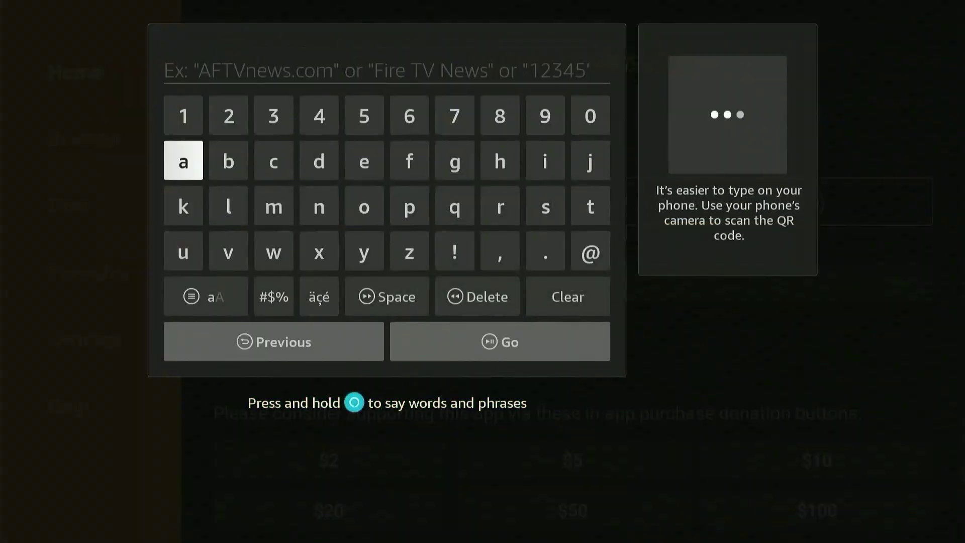
key(Right)
key(Up)
key(Right)
key(Right)
key(Right)
key(Return)
key(Return)
key(Left)
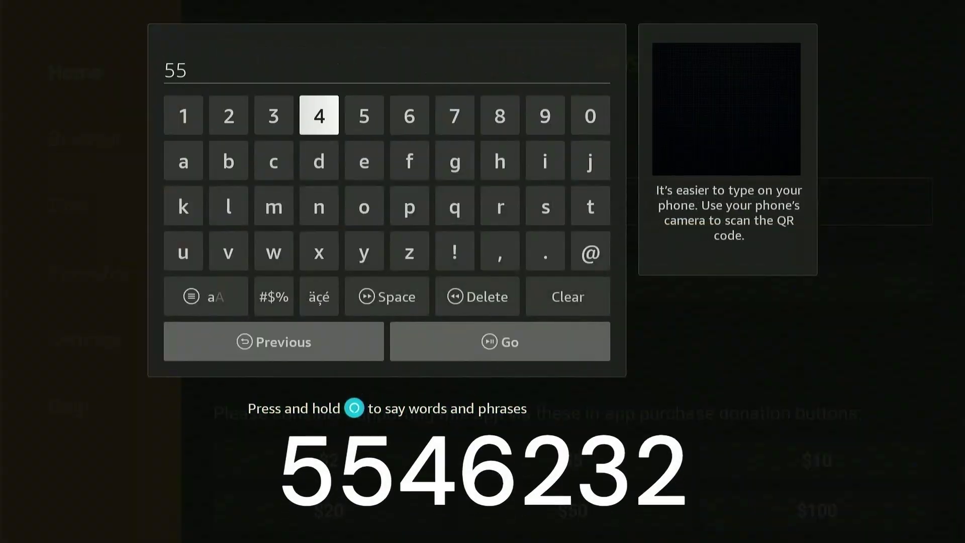
key(Return)
key(Right)
key(Right)
key(Return)
key(Left)
key(Left)
key(Left)
key(Left)
key(Return)
key(Right)
key(Return)
key(Left)
key(Return)
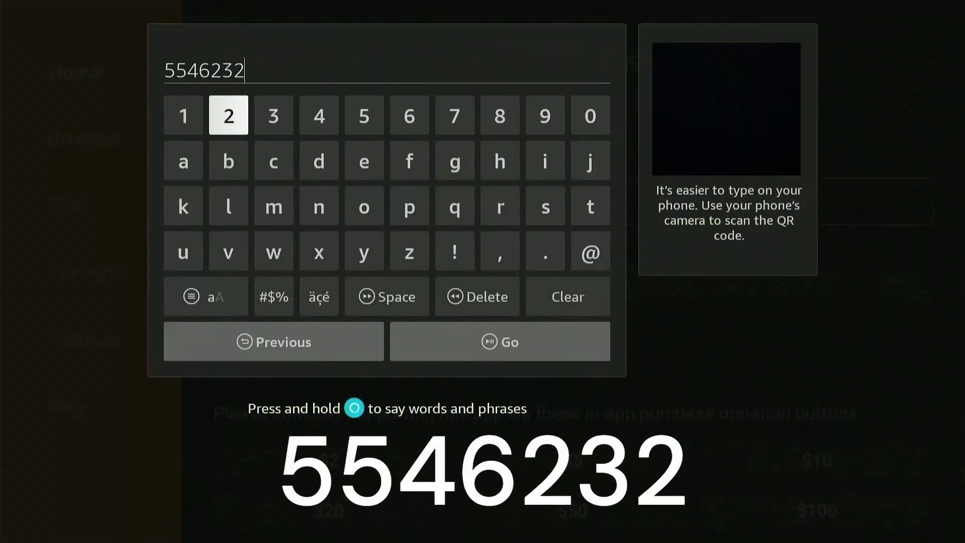
key(Down)
key(Down)
key(Down)
key(Down)
key(Down)
key(Right)
key(Return)
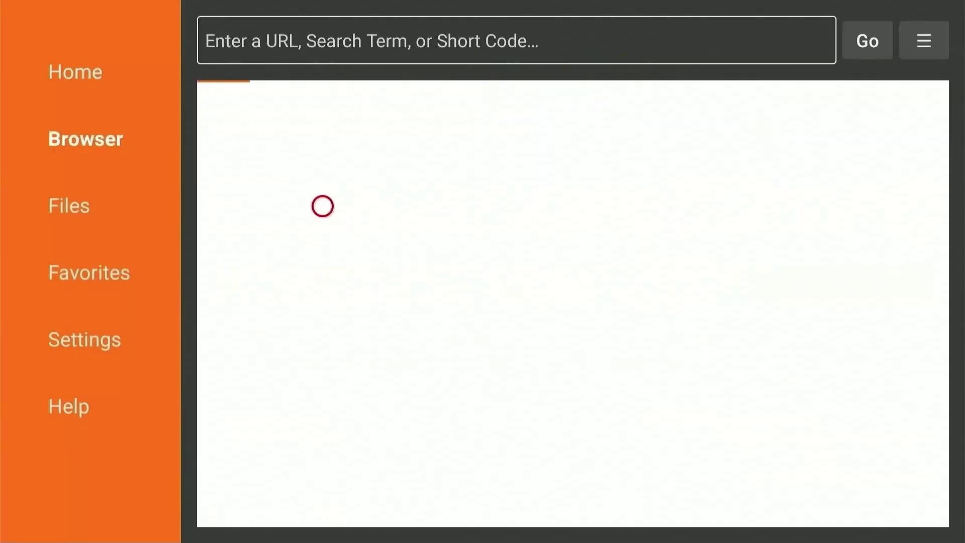
key(Down)
key(Down)
key(Down)
key(Down)
key(Down)
key(Down)
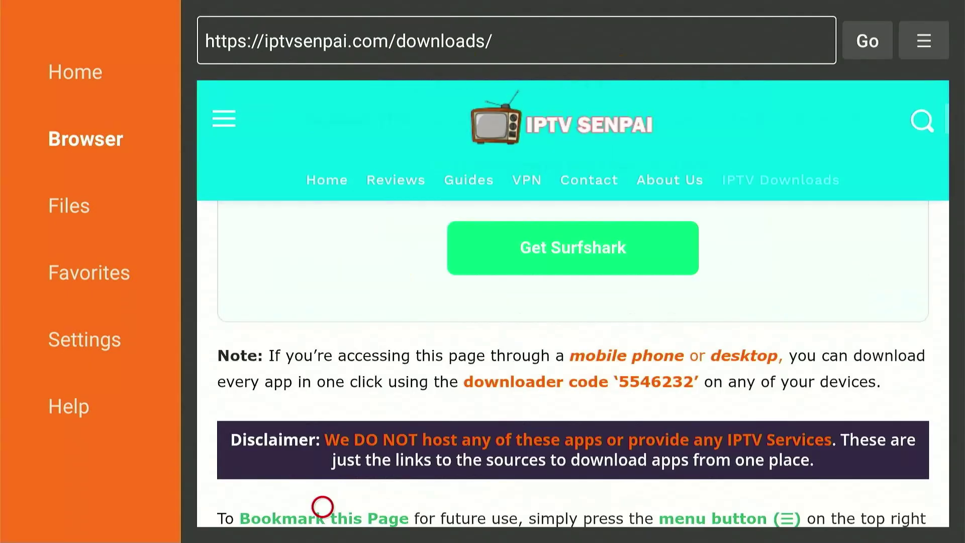
key(Down)
key(Down)
key(Down)
key(Down)
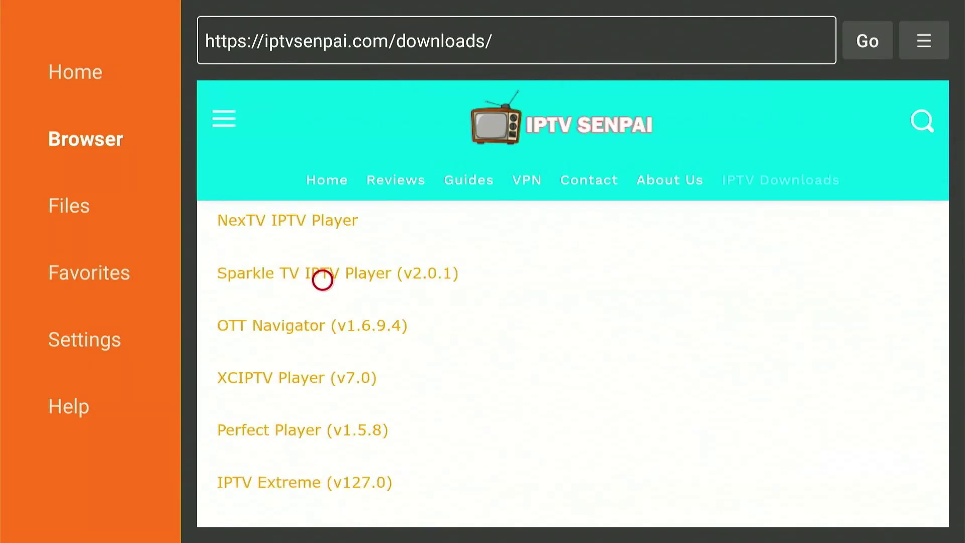
Download Sparkle TV IPTV Player v2.0.1 and install it
click(322, 279)
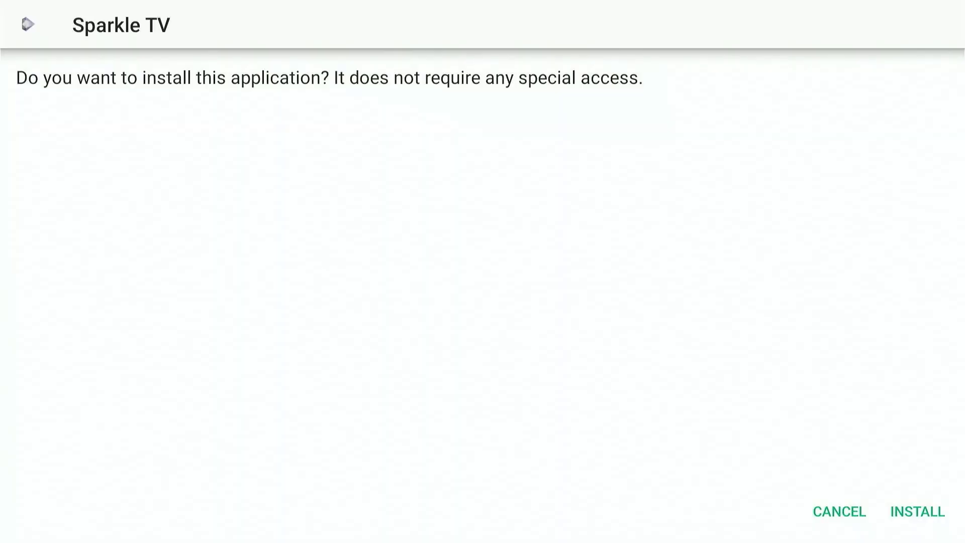
key(Down)
key(Right)
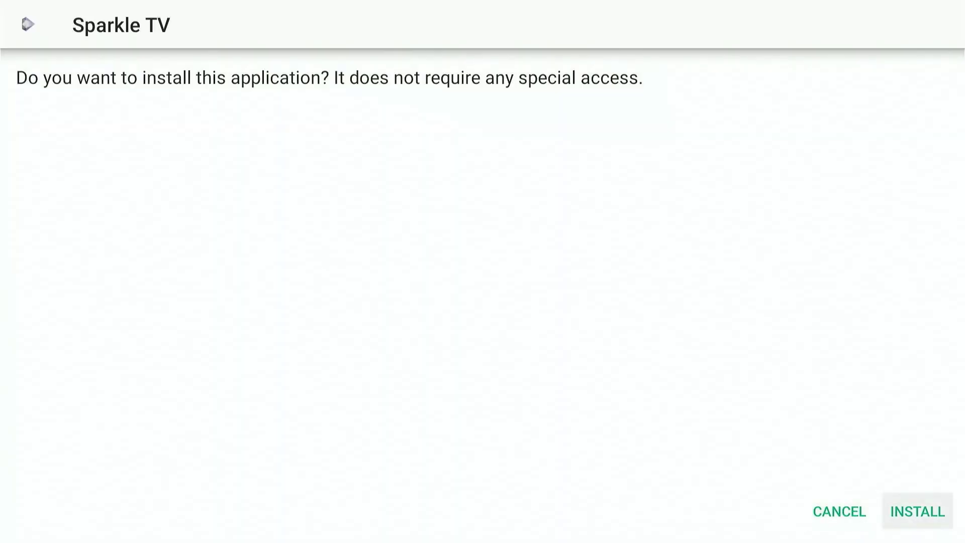
key(Return)
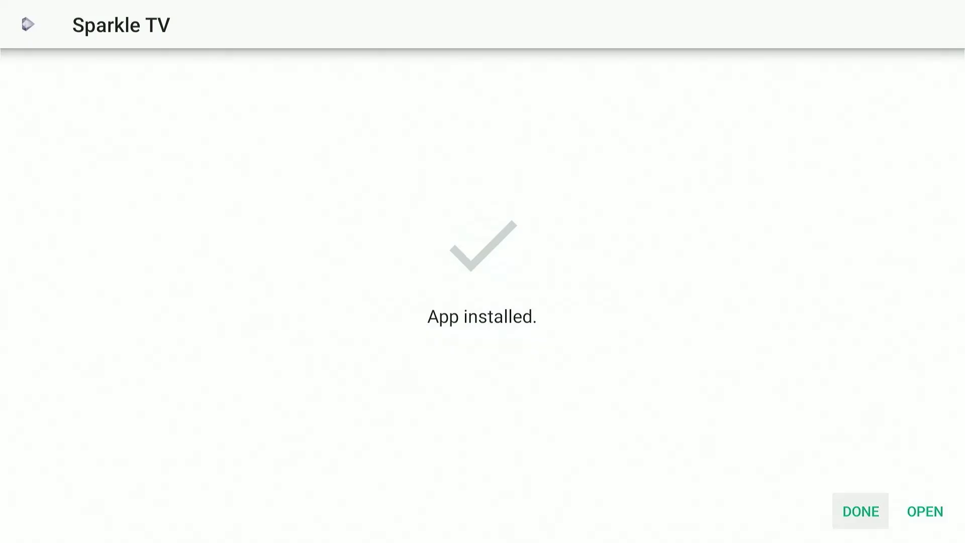
key(Return)
Delete the downloaded Sparkle TV APK and confirm the deletion
key(Right)
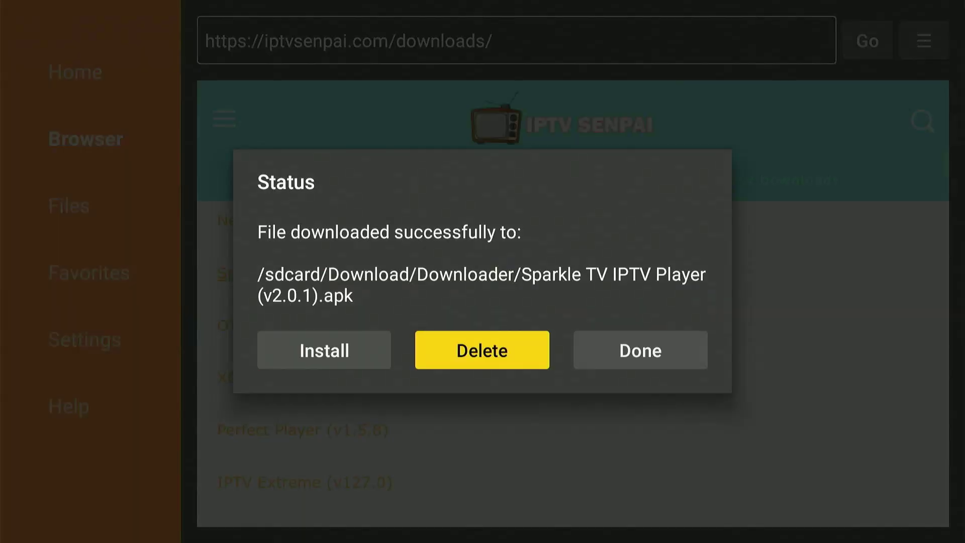
key(Return)
key(Left)
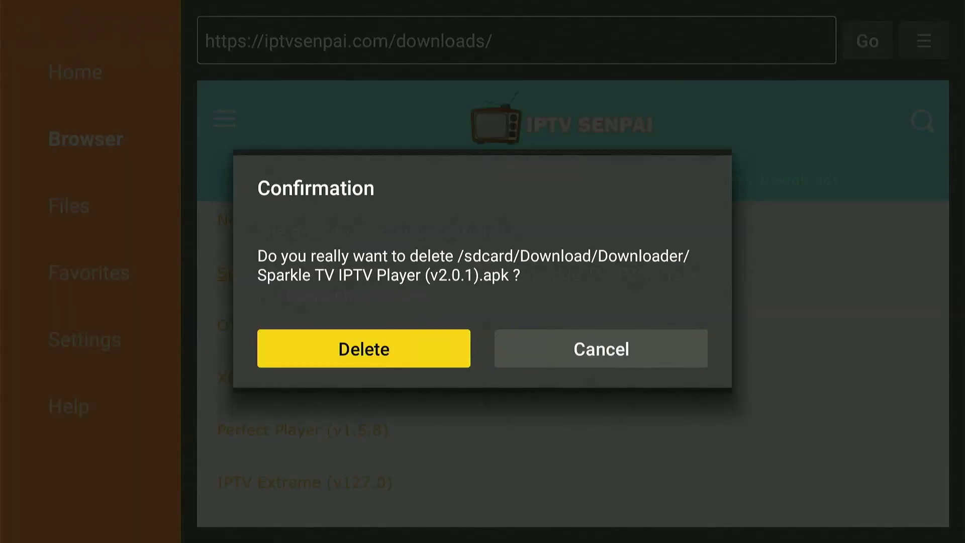
key(Return)
Open Your Apps & Channels from the home screen and highlight the Sparkle TV tile
key(Home)
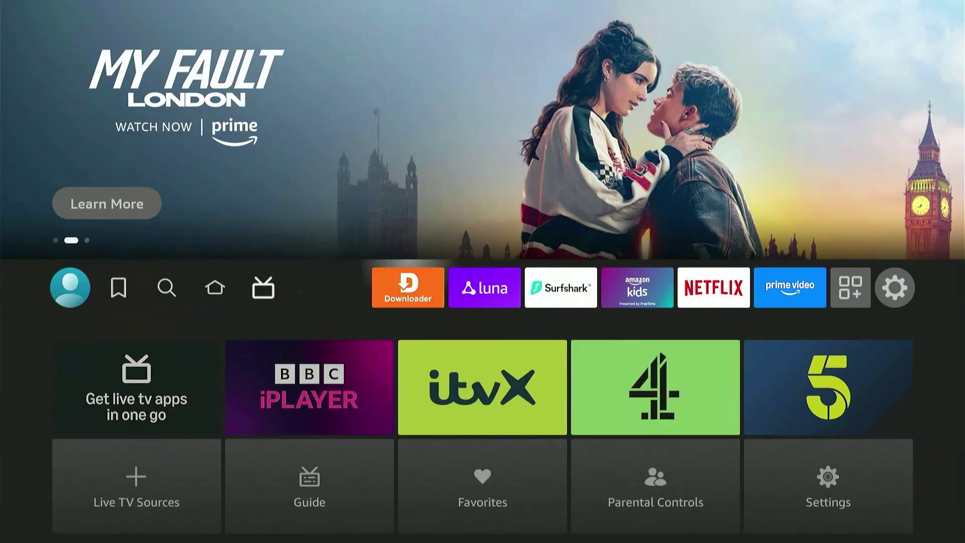
key(Right)
key(Right)
key(Right)
key(Right)
key(Right)
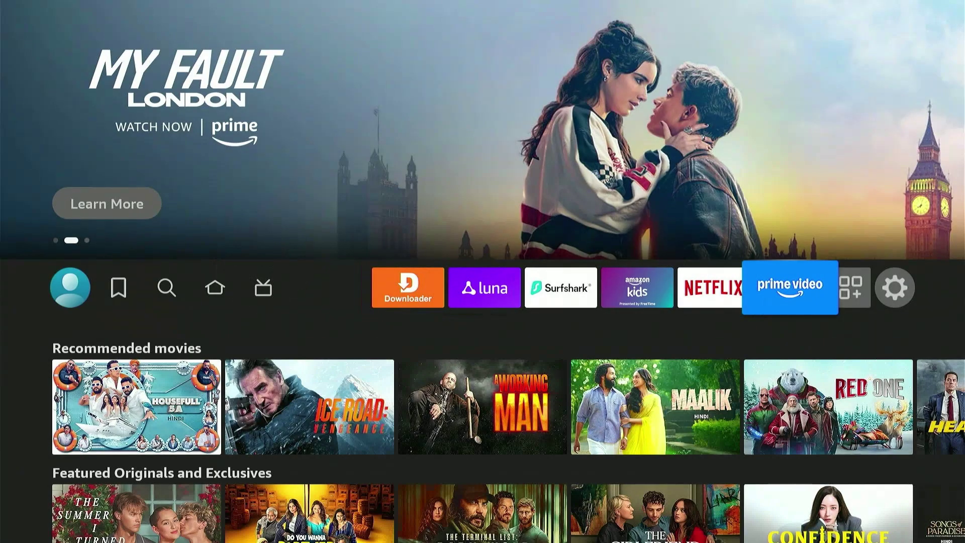
key(Right)
key(Return)
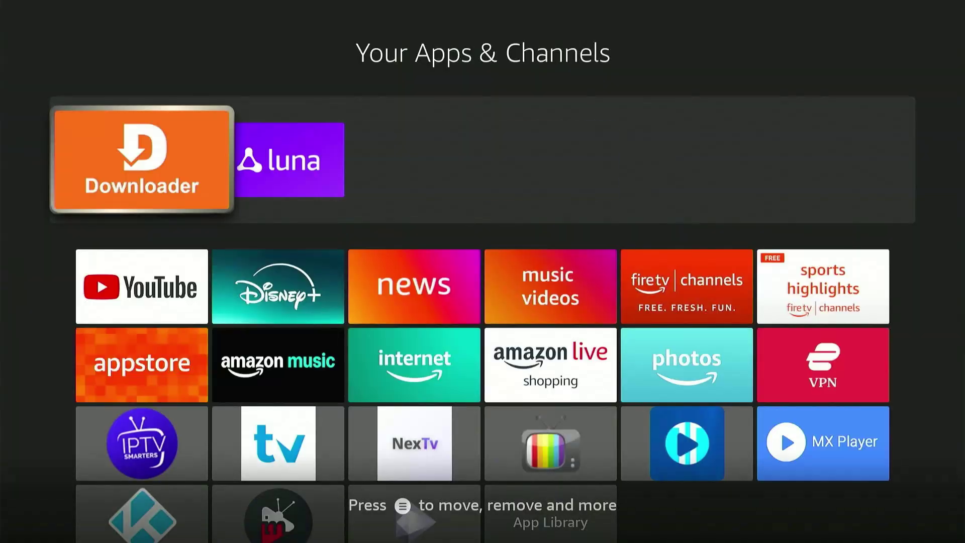
key(Down)
key(Down)
key(Down)
key(Down)
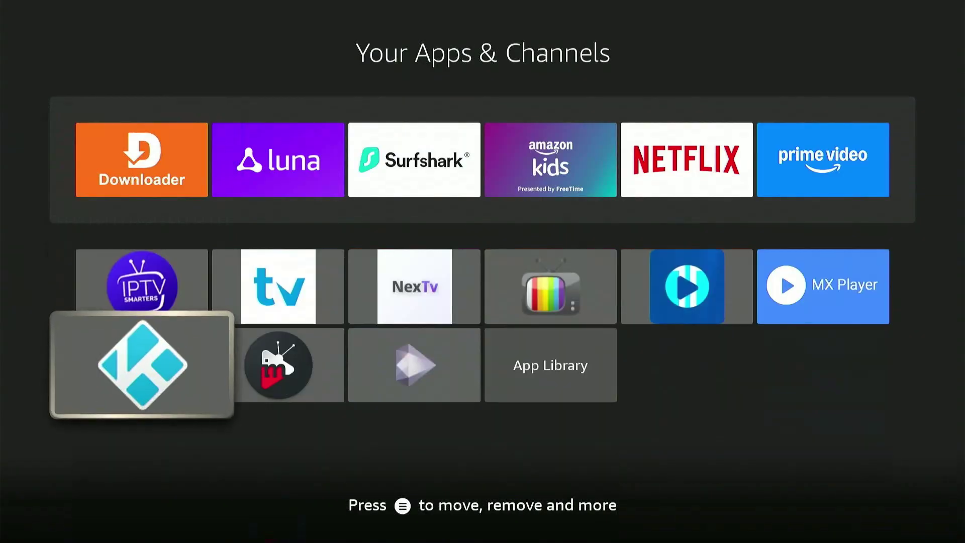
key(Right)
key(Right)
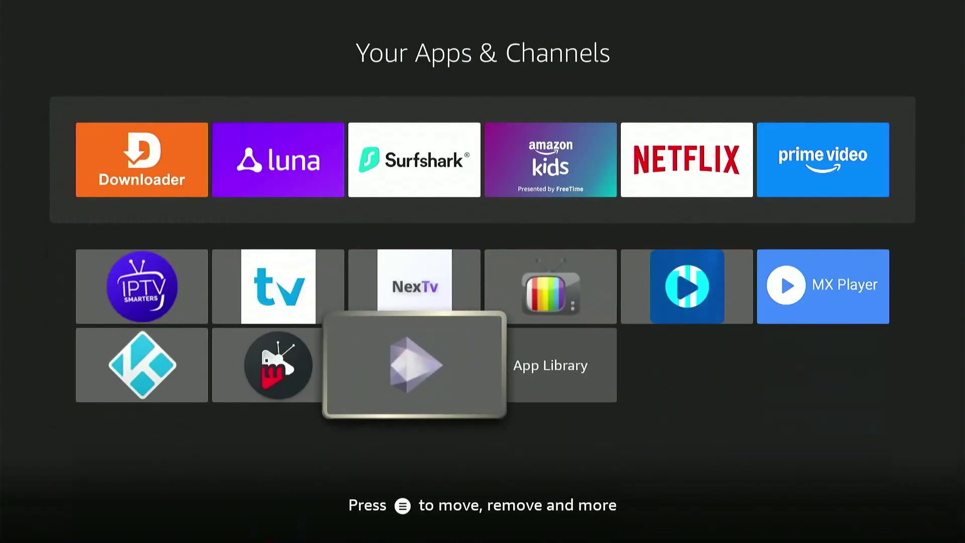